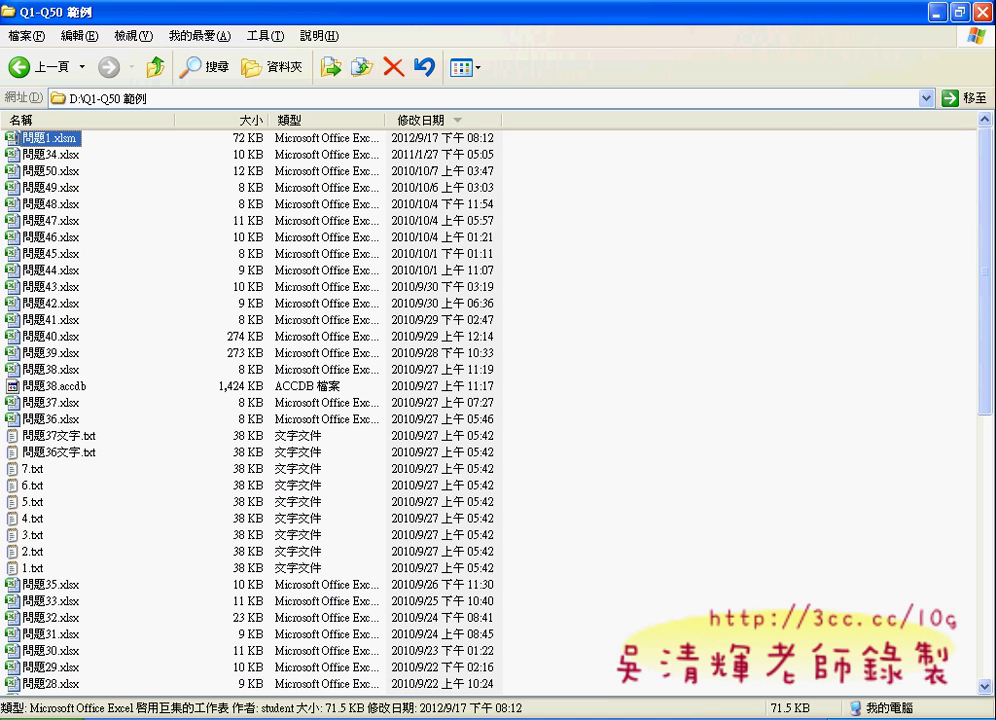
Step: Open the 問題1.xlsm workbook from the Q1-Q50 範例 folder
key(Return)
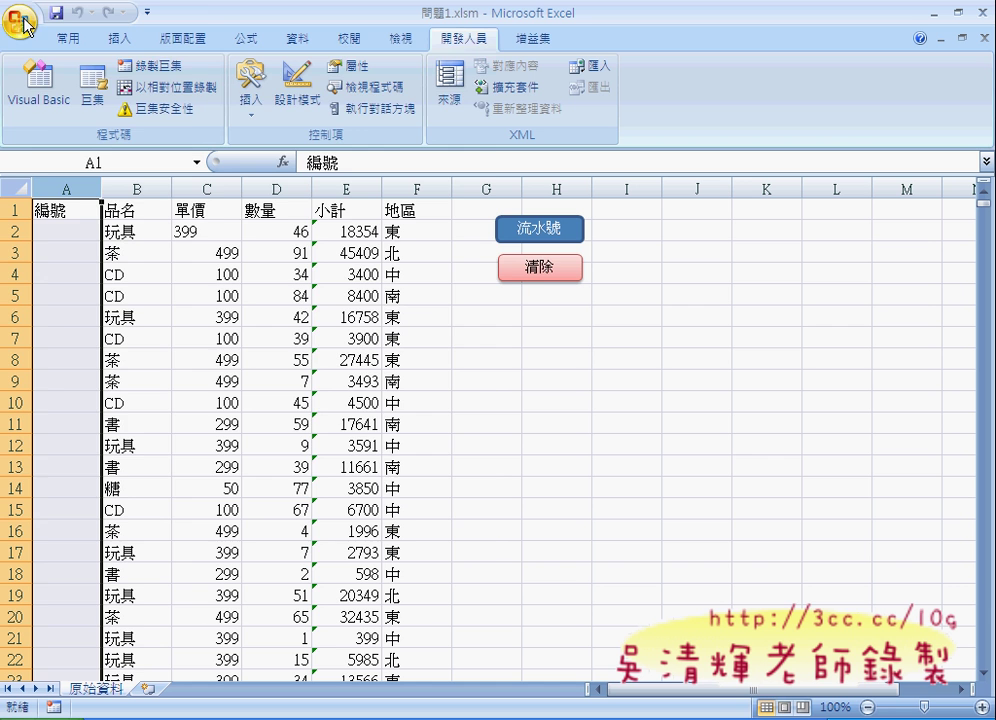
click(18, 18)
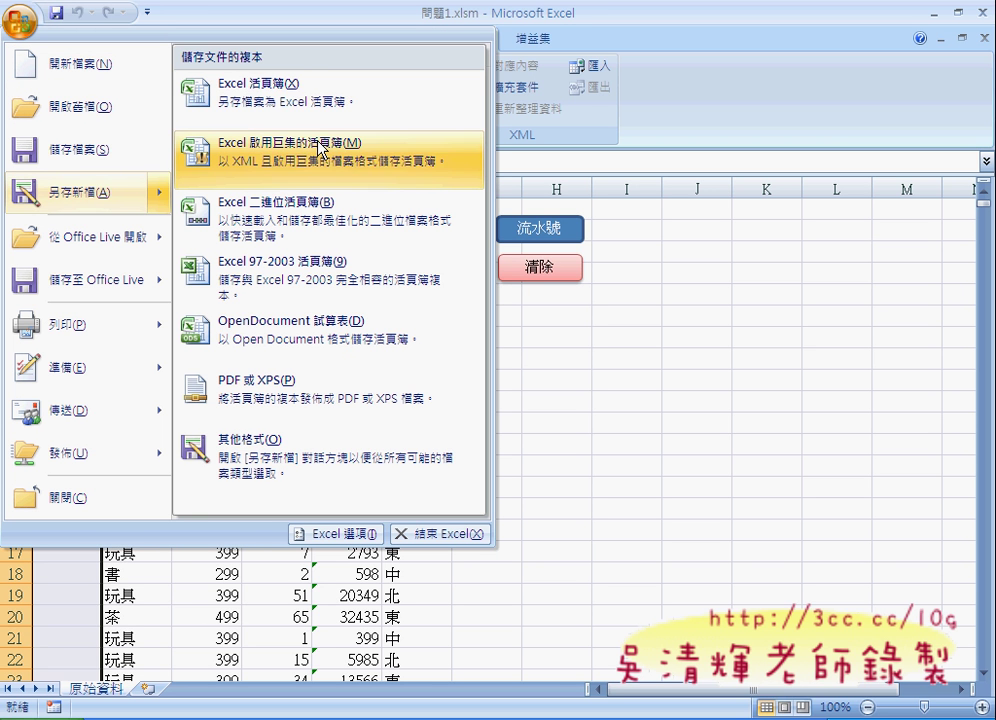
mouse_move(85, 192)
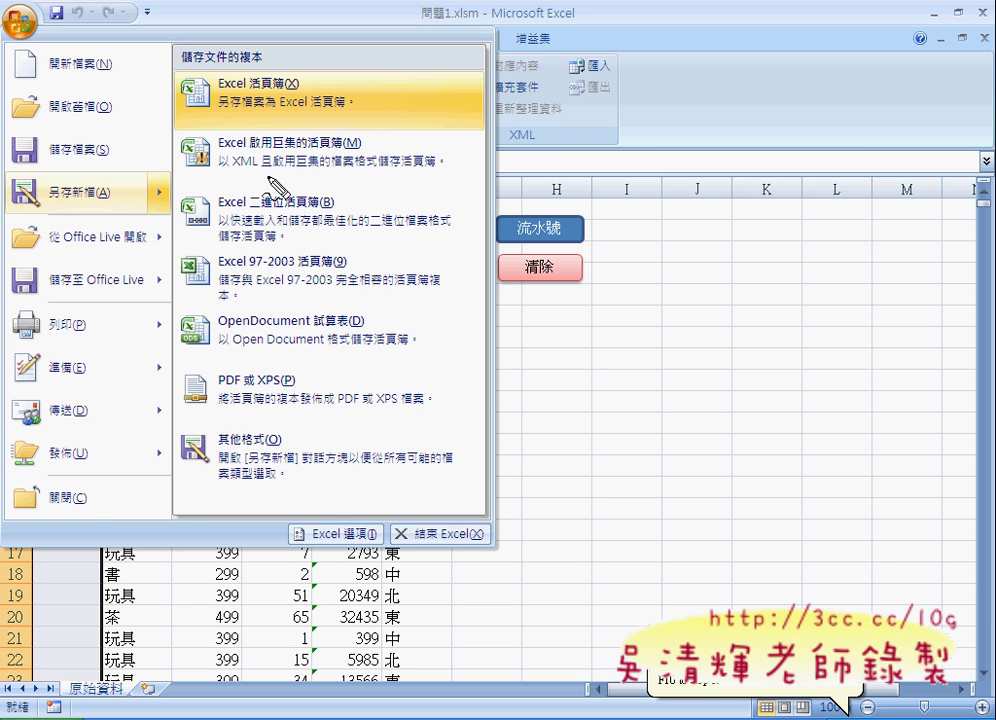
drag(222, 163, 245, 190)
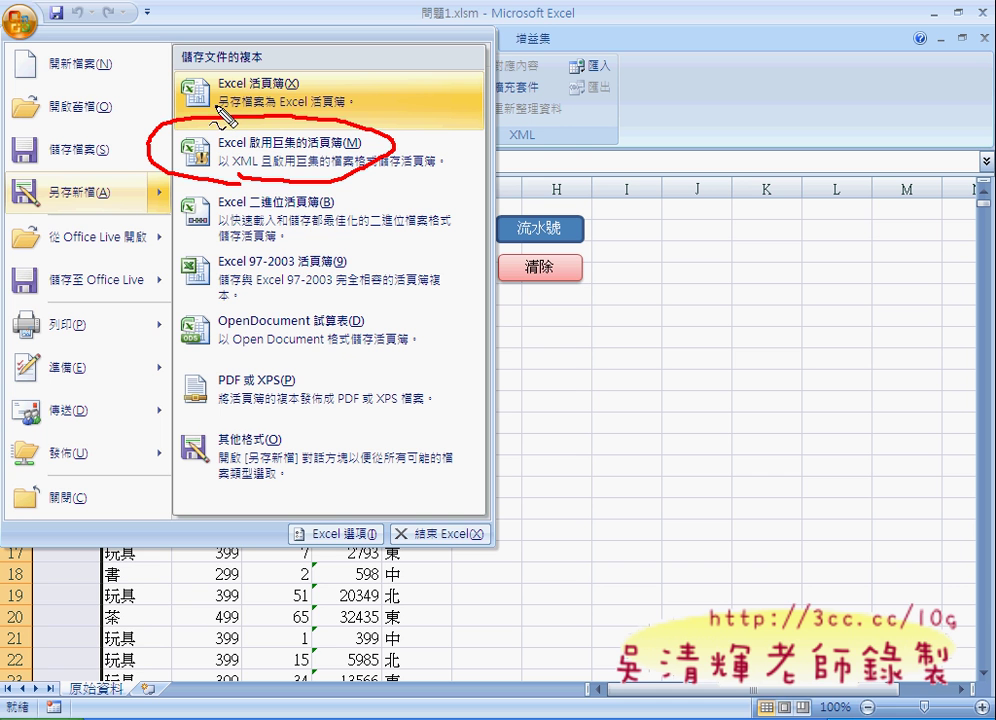
drag(368, 97, 399, 92)
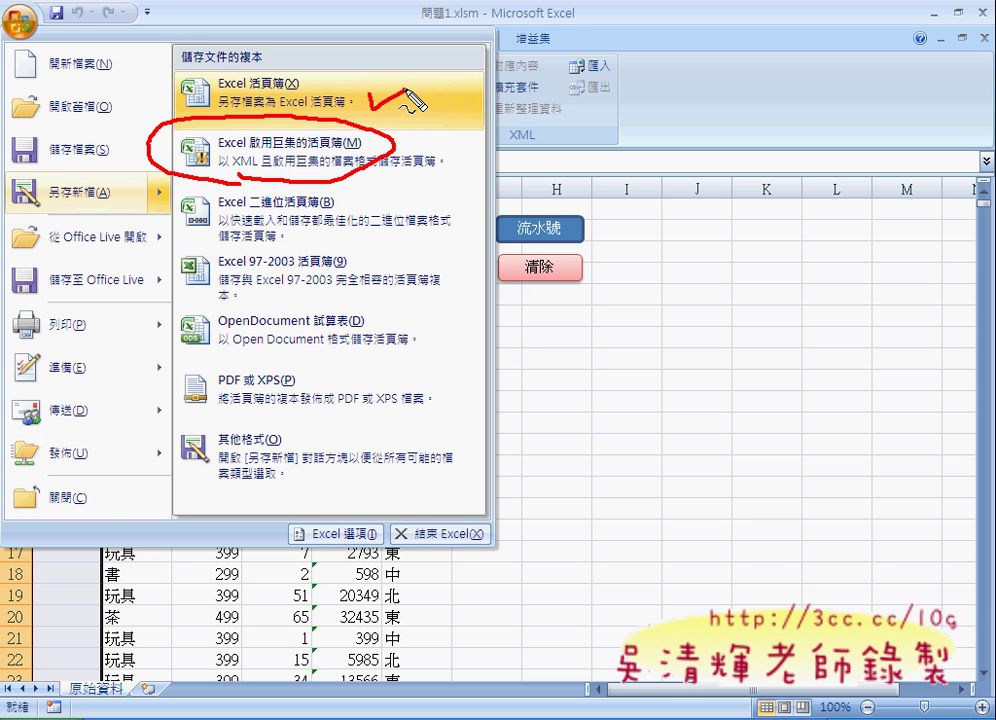
key(Escape)
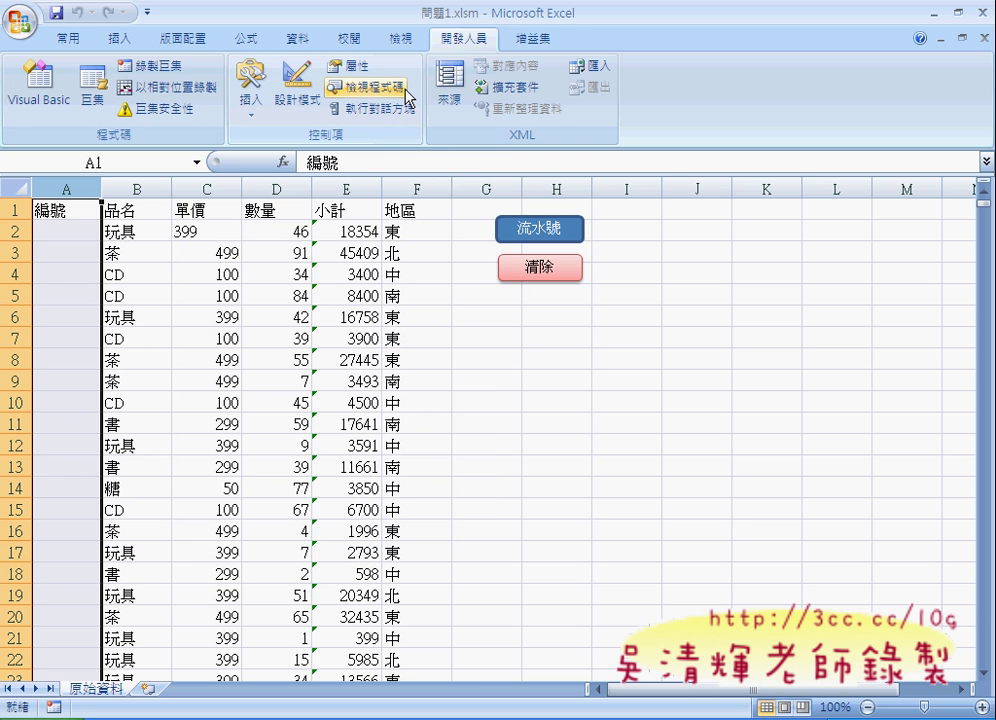
click(19, 19)
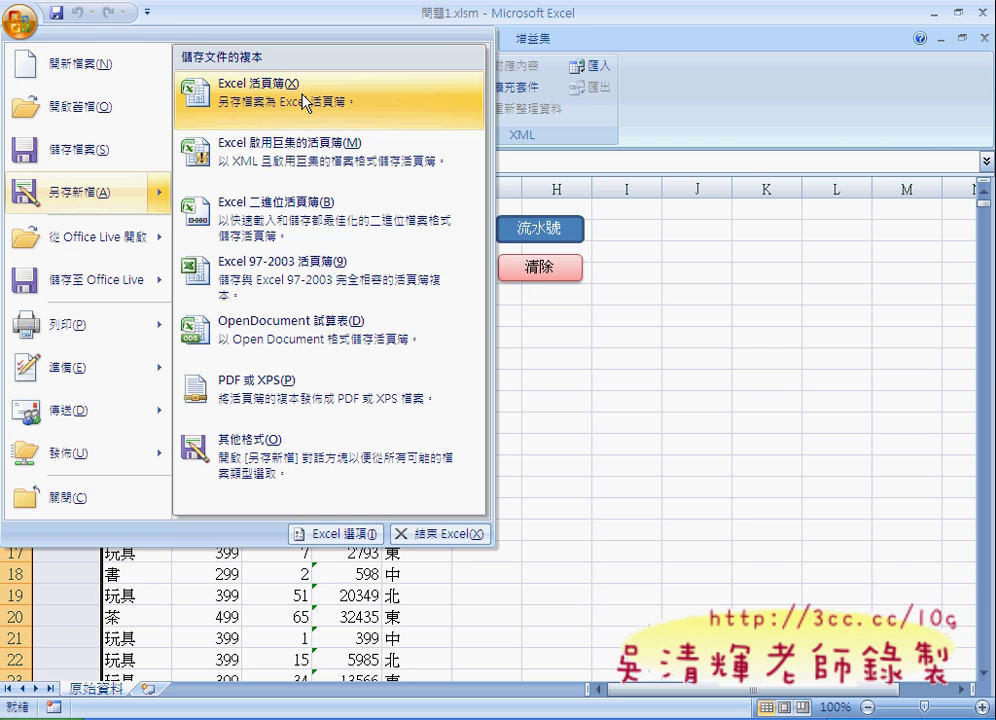
click(300, 100)
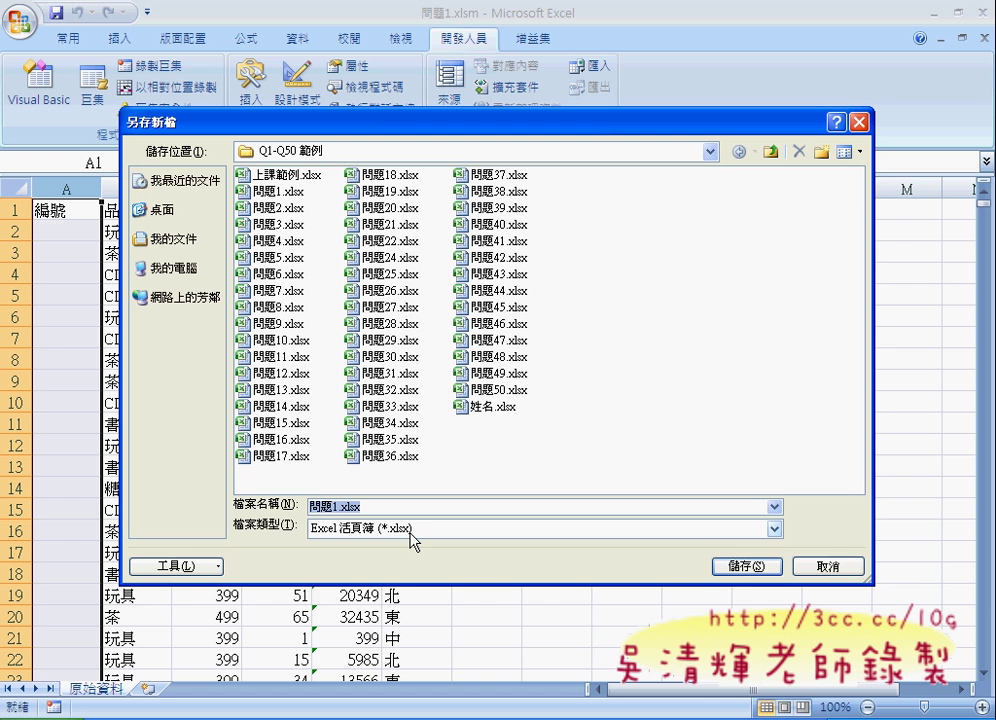
click(410, 536)
click(405, 555)
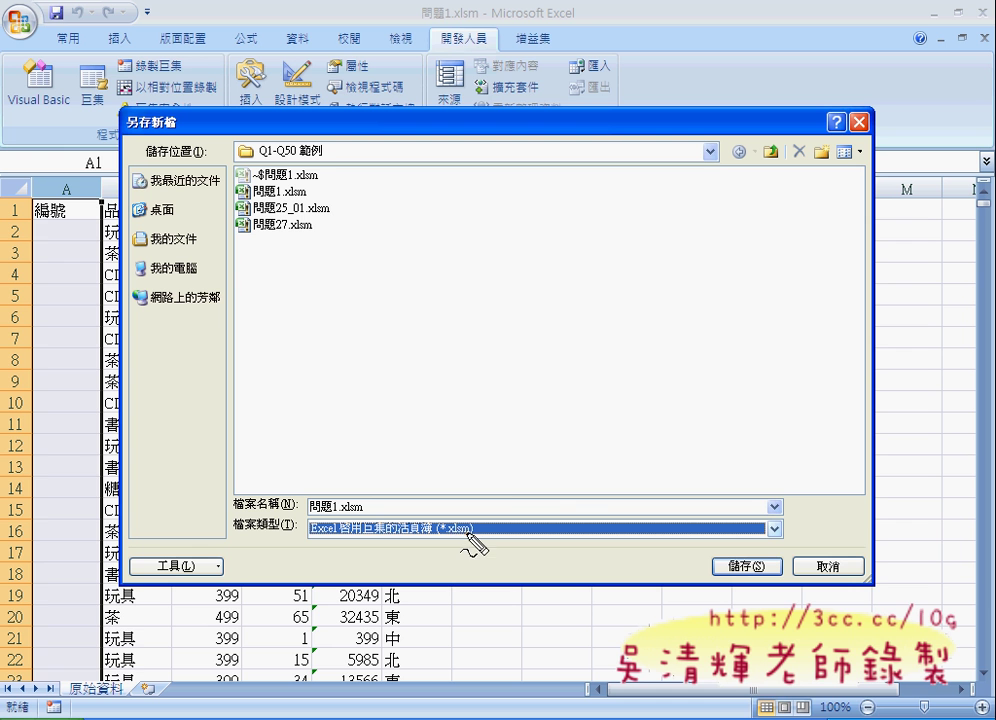
drag(450, 536, 480, 536)
click(823, 566)
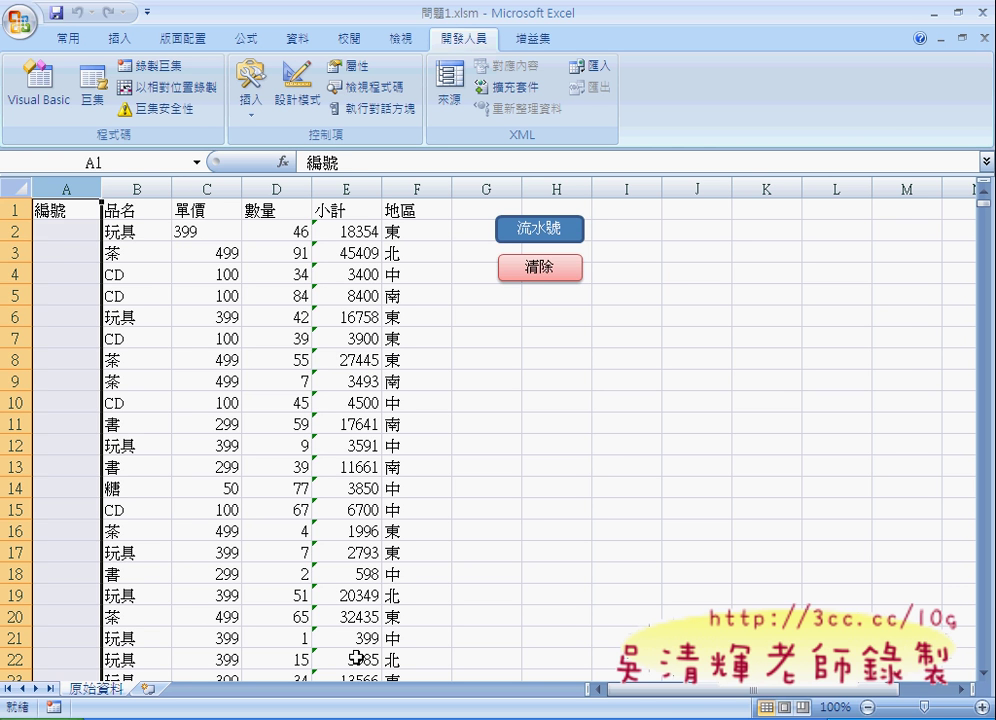
Step: Switch to 問題2.xlsm and delete the 月份 and 日期2 values in I2:J121
click(700, 718)
click(692, 705)
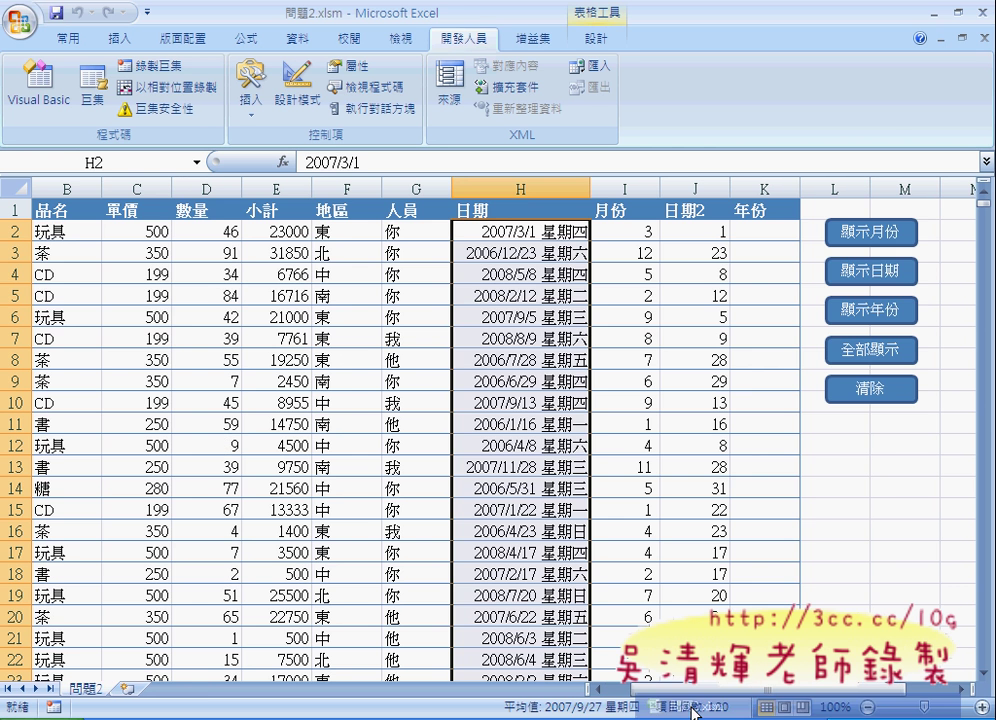
click(634, 231)
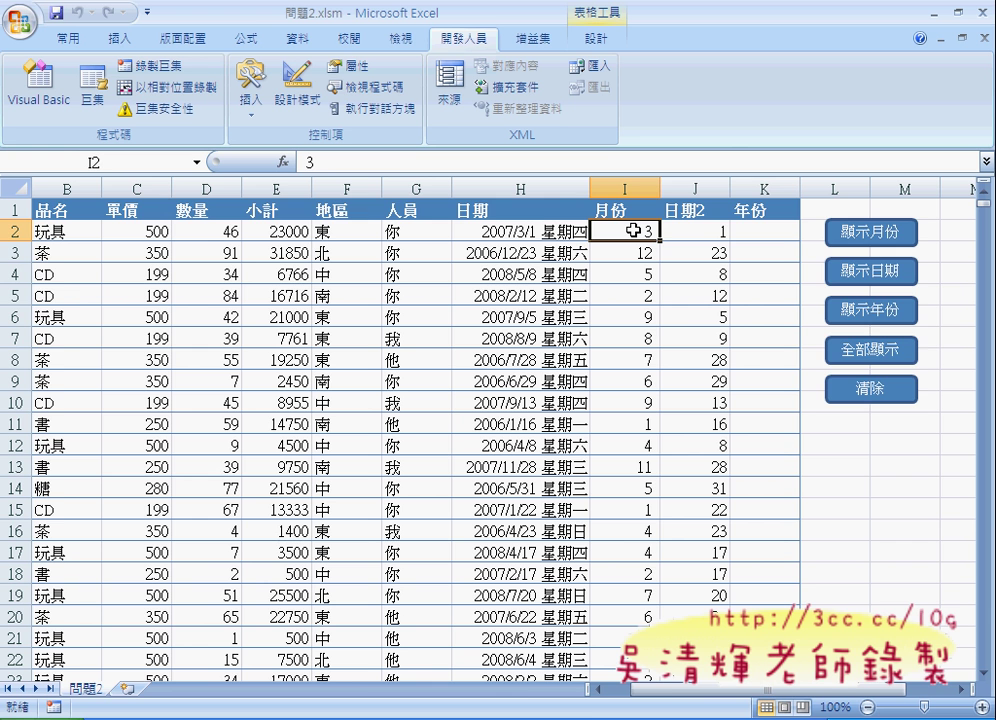
key(shift+Right)
key(ctrl+shift+Down)
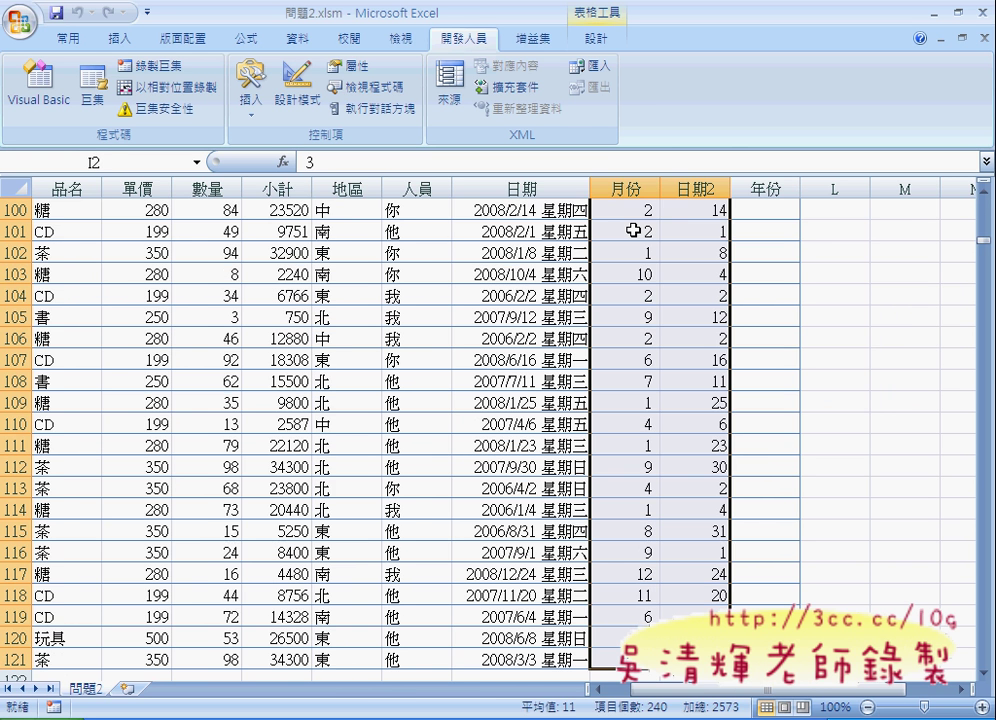
key(Delete)
click(526, 233)
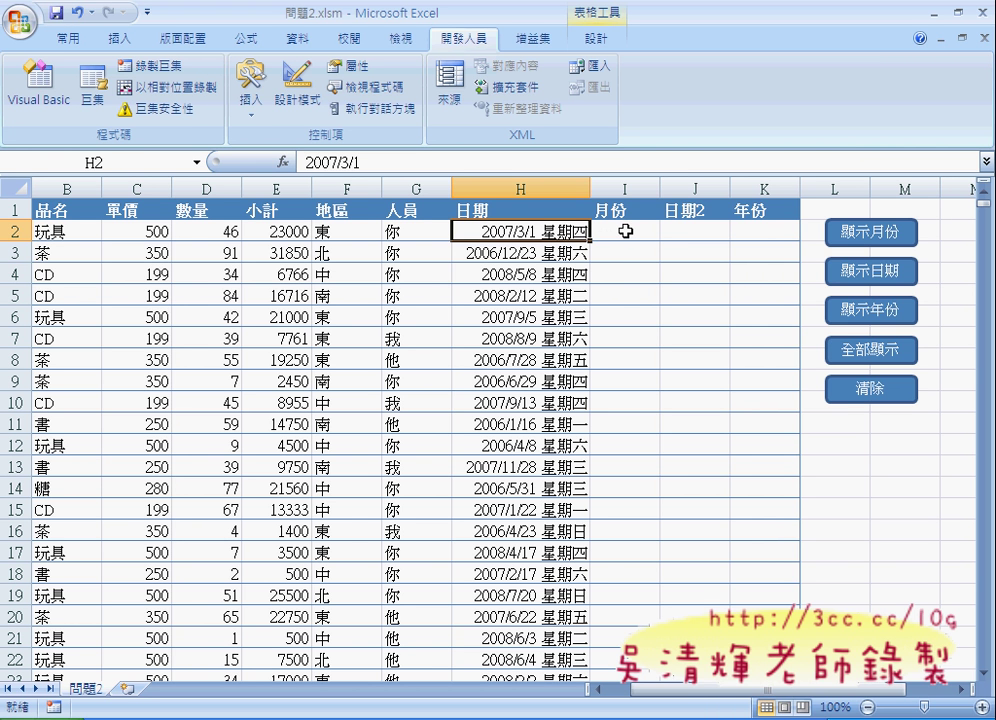
Step: Run the 顯示月份 macro from I2 with / as separator to fill month numbers
click(625, 231)
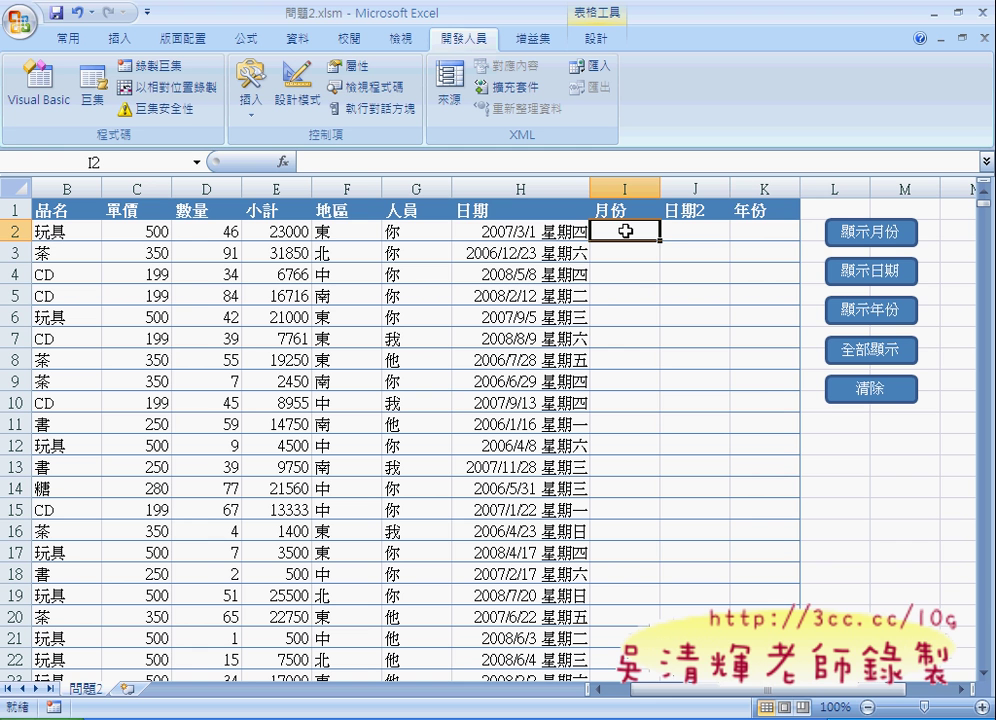
click(879, 234)
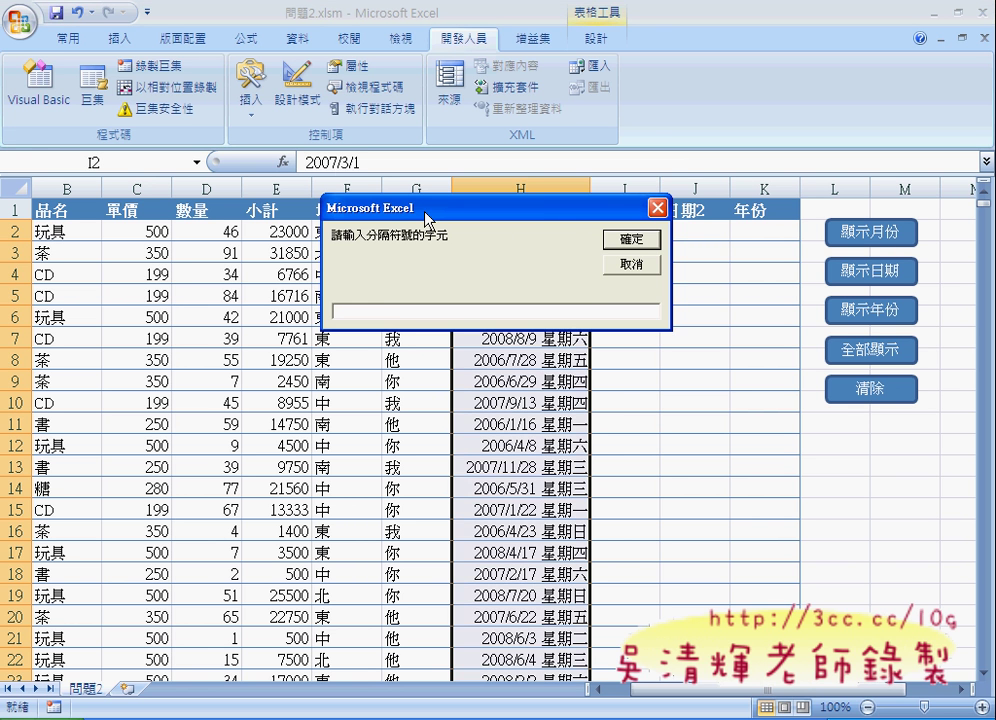
drag(427, 218, 481, 85)
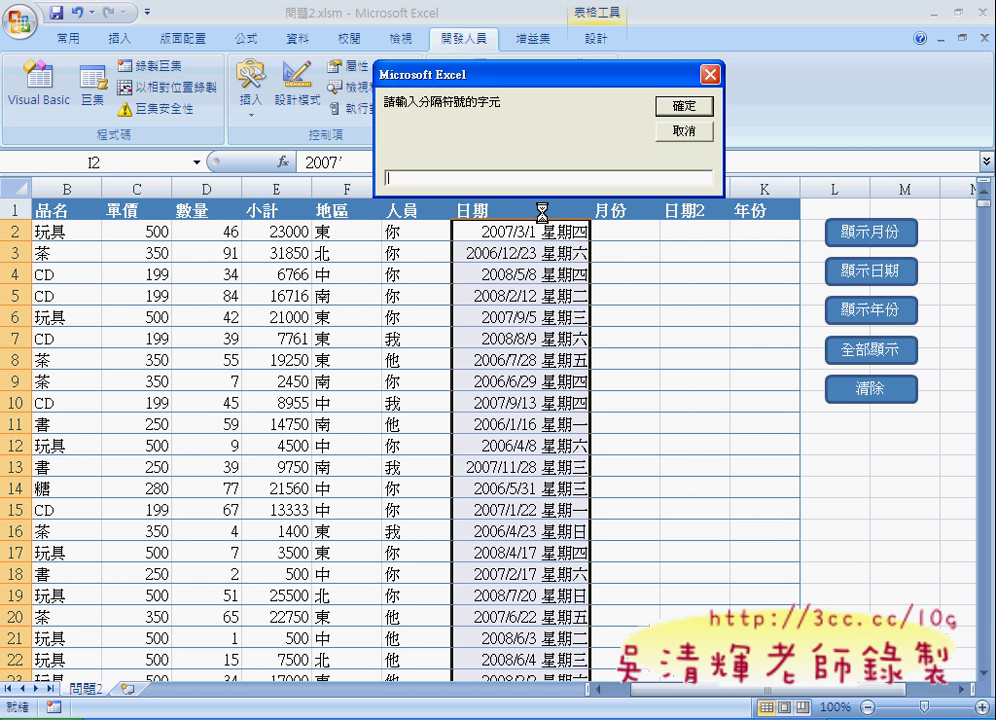
text(/)
click(680, 108)
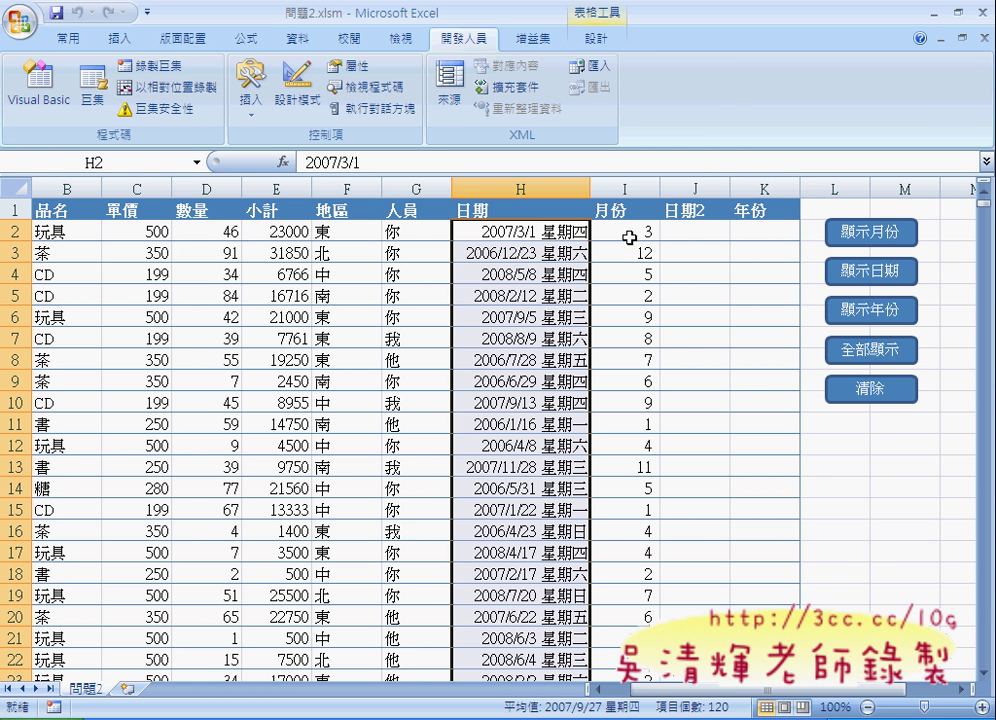
click(702, 241)
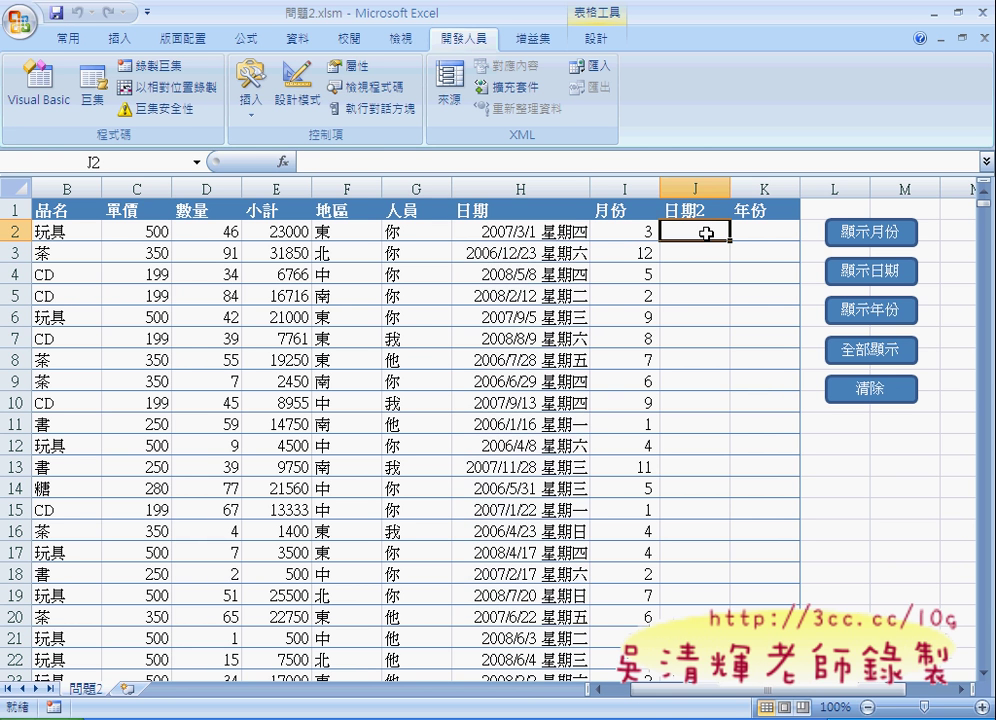
Step: Run the day macro to fill the 日期2 column with day numbers
click(886, 283)
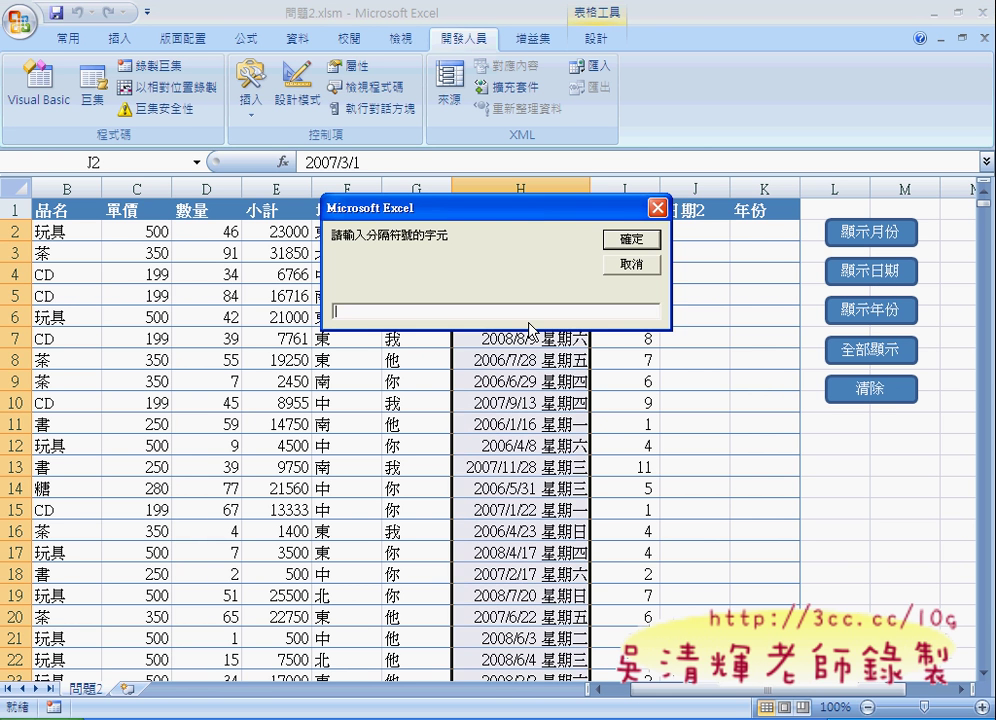
text(/)
click(624, 239)
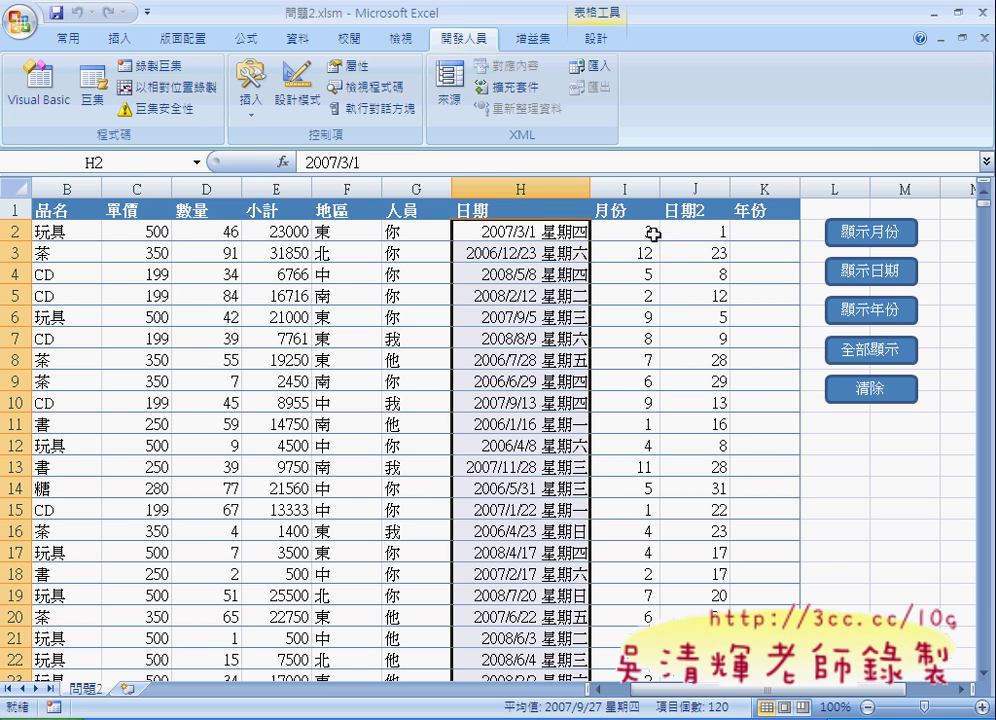
click(692, 231)
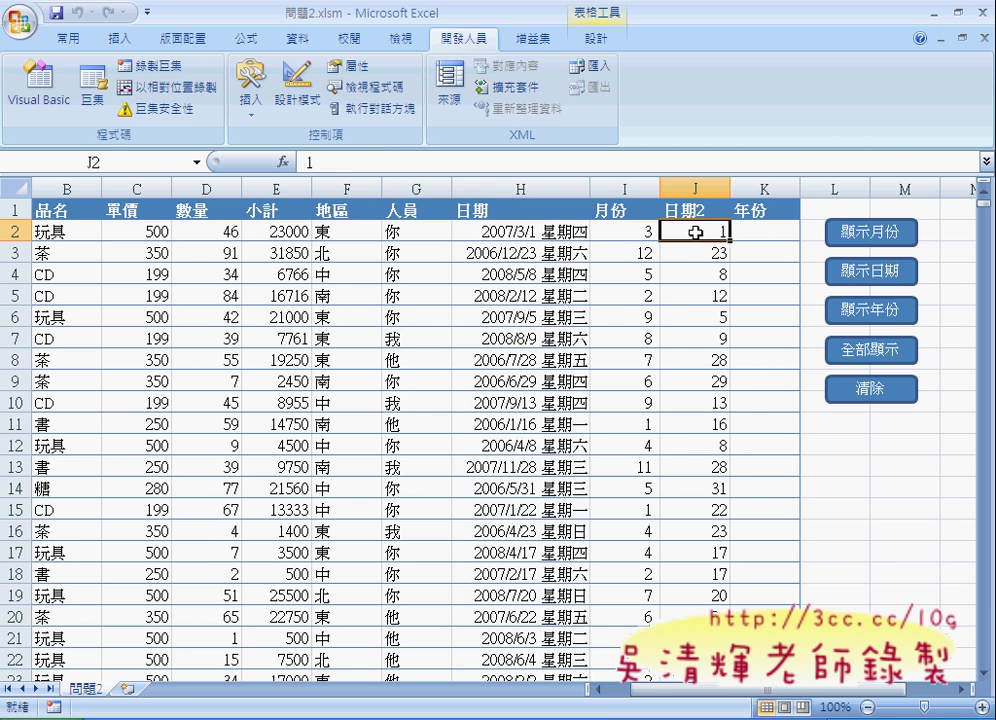
Step: Fill 年份 from K2 using the 顯示年份 macro with / as separator
click(781, 229)
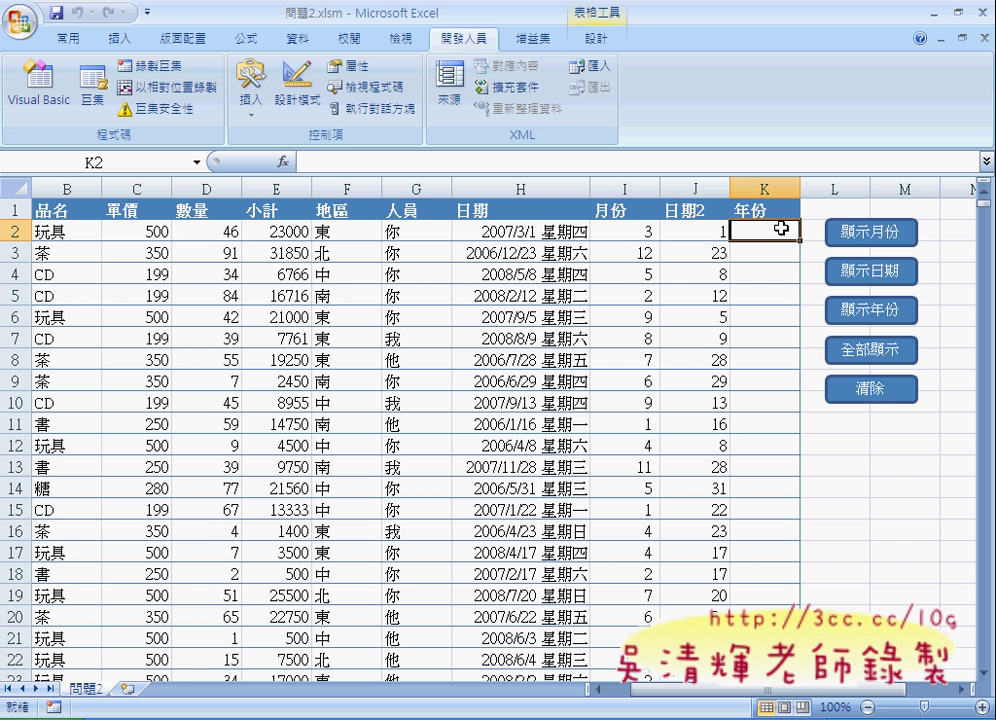
click(843, 313)
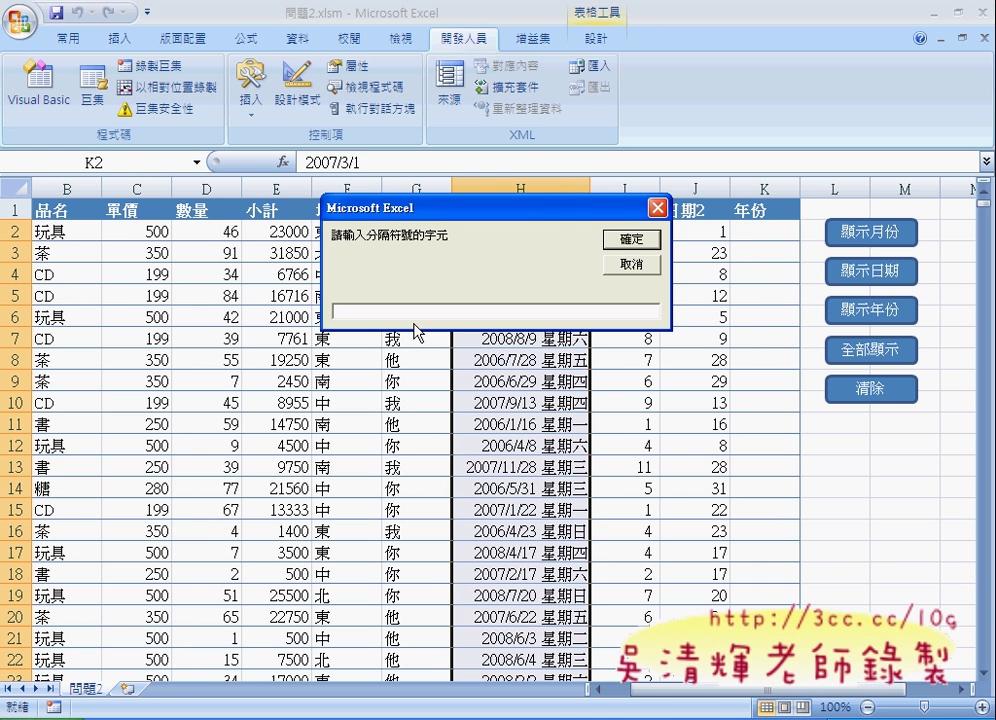
text(/)
click(630, 239)
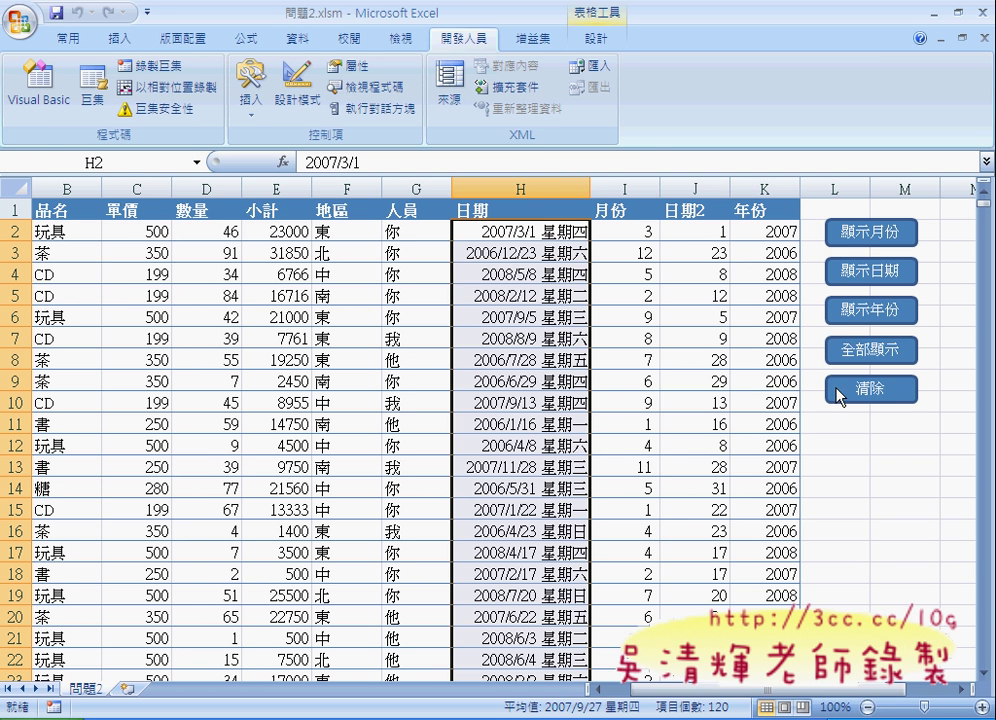
Step: Clear with 清除, then run 全部顯示 with / separator, overwriting existing cells
click(866, 393)
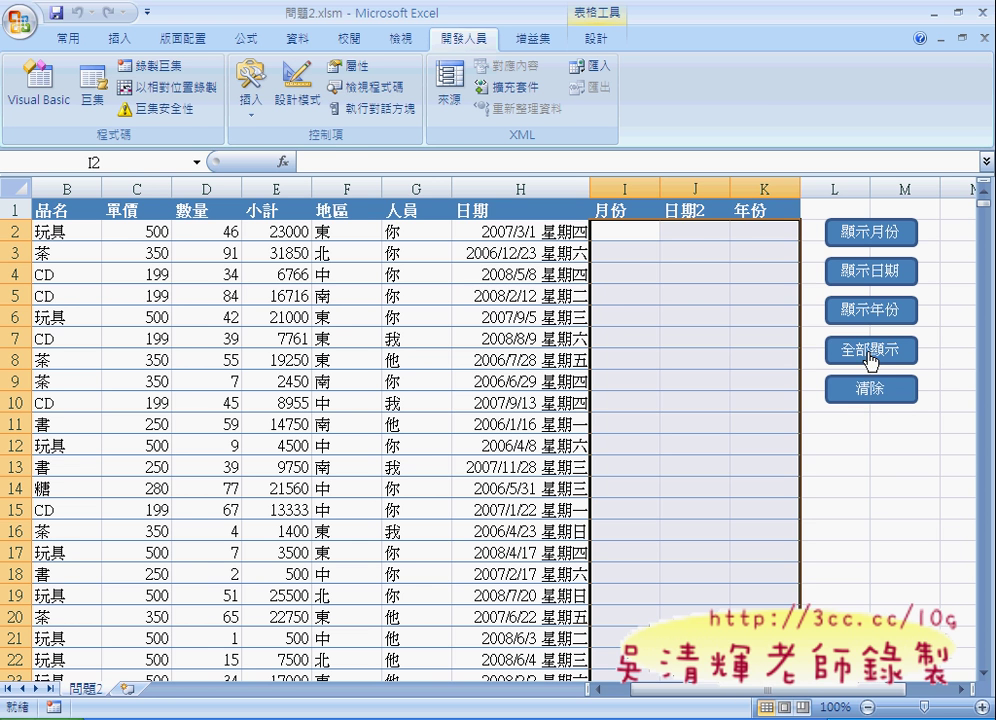
click(869, 356)
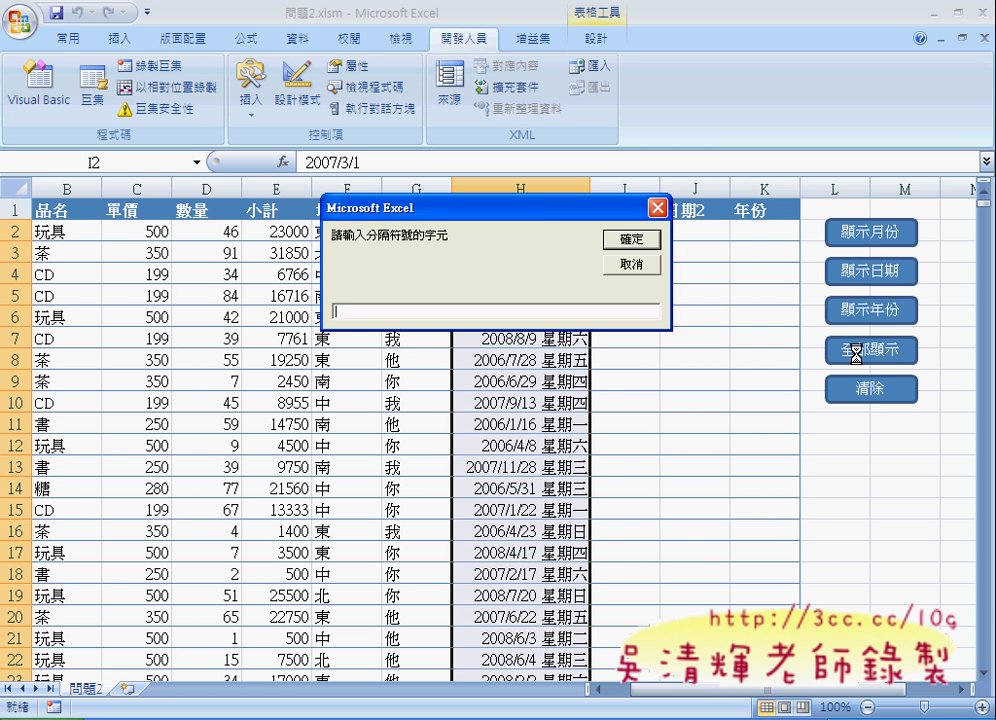
text(/)
click(640, 241)
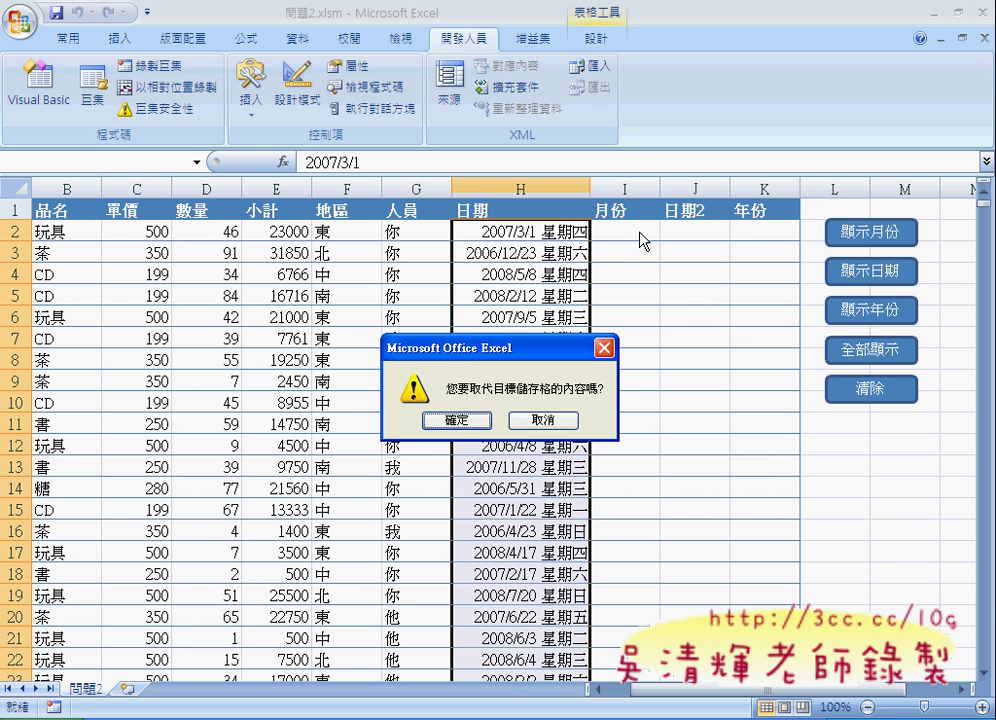
click(458, 420)
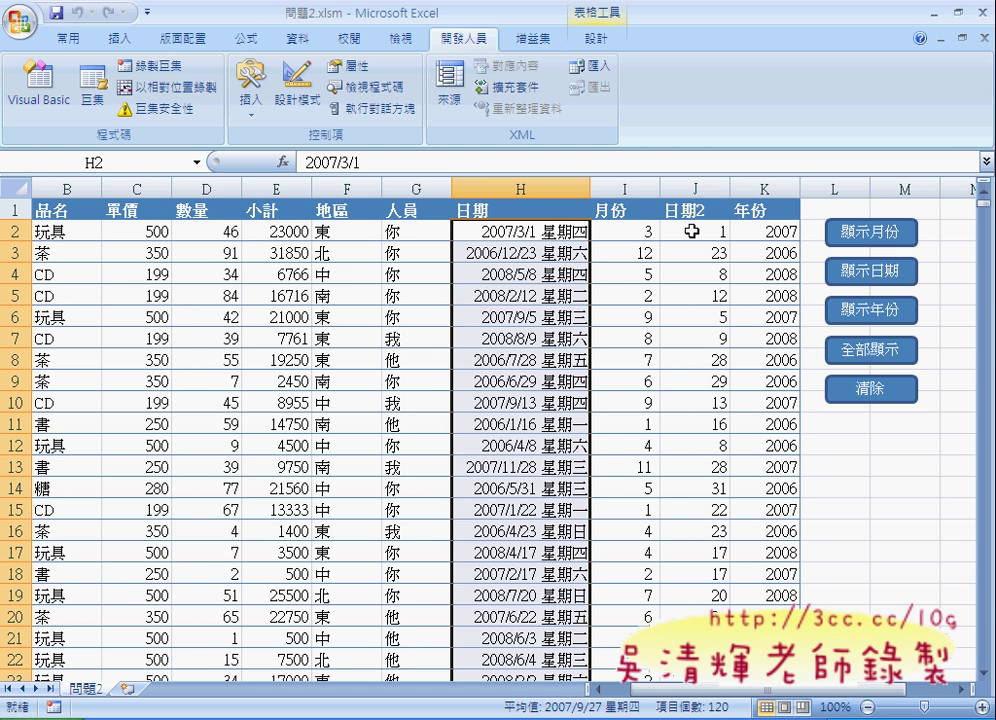
Step: Delete the 月份, 日期2 and 年份 values in I2:K121
click(618, 229)
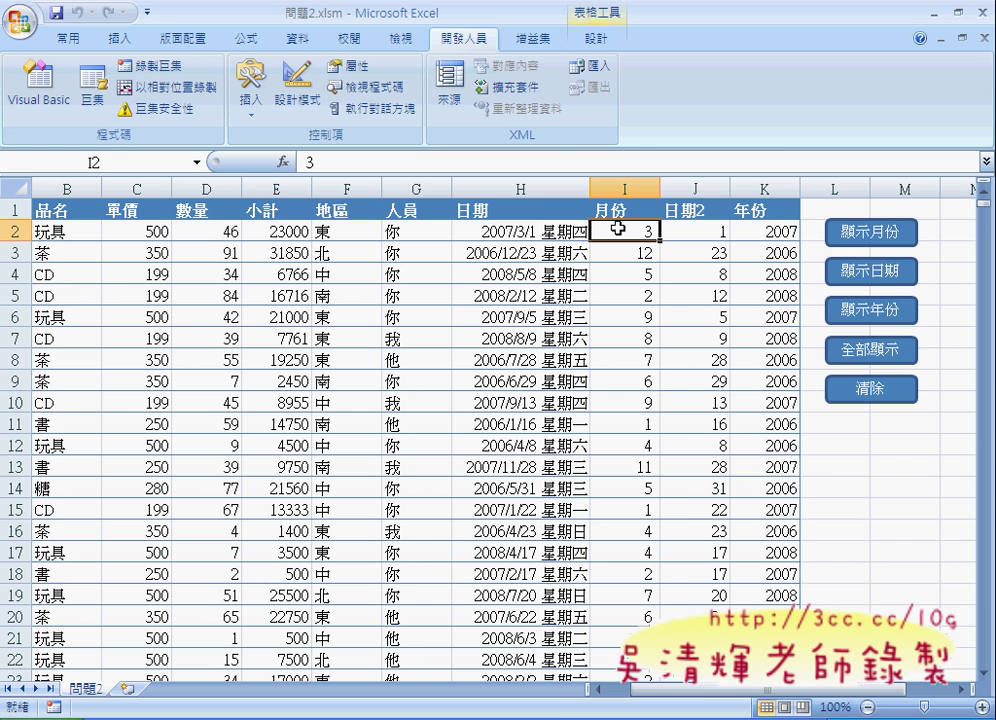
key(ctrl+shift+Right)
key(ctrl+shift+Down)
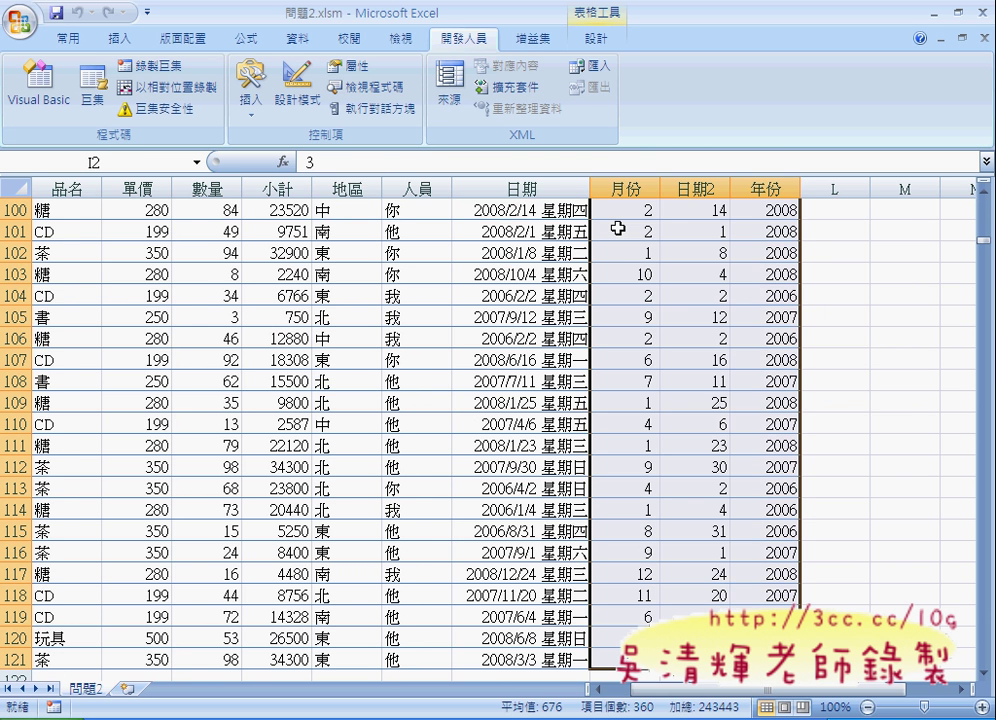
key(Delete)
key(ctrl+BackSpace)
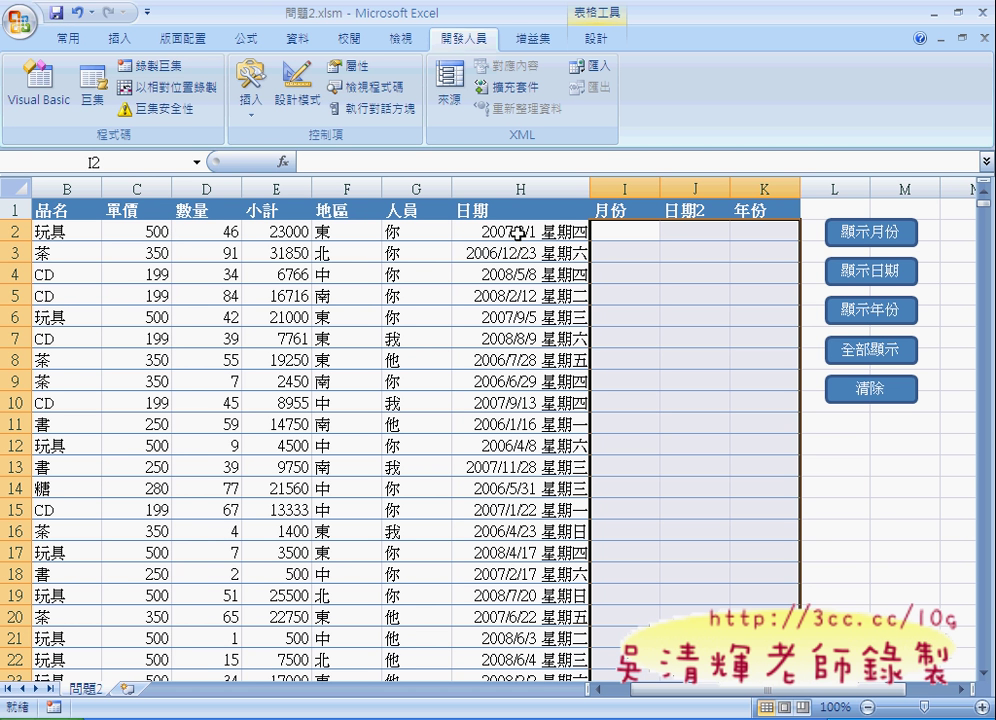
Step: Select the dates in H2:H121 and scroll back to the top
click(517, 232)
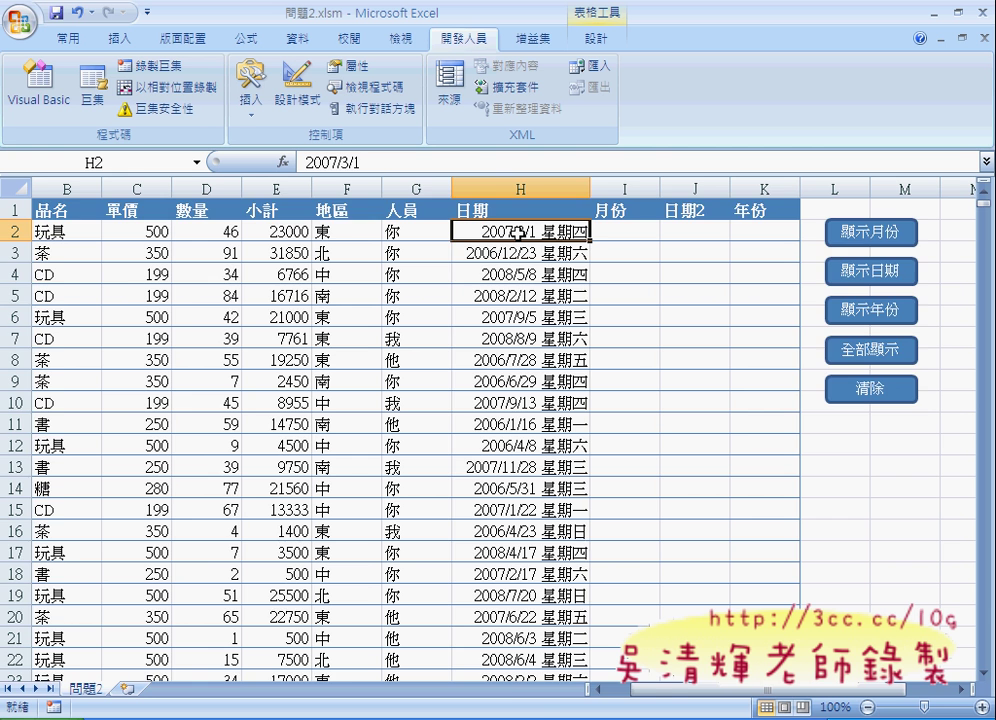
key(ctrl+shift+Down)
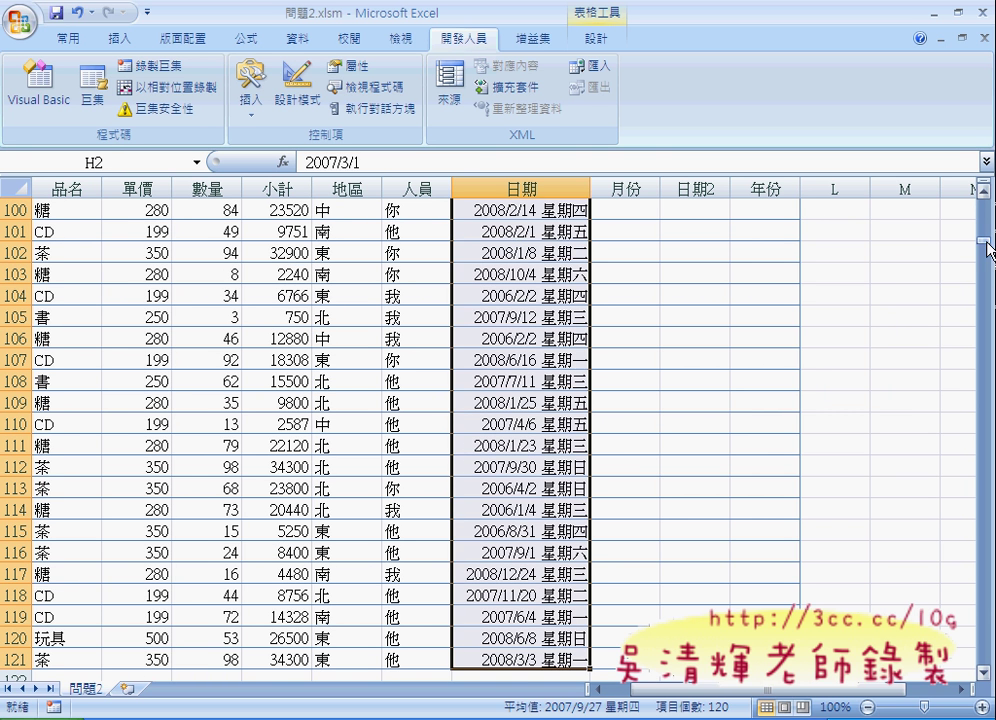
drag(987, 249, 874, 231)
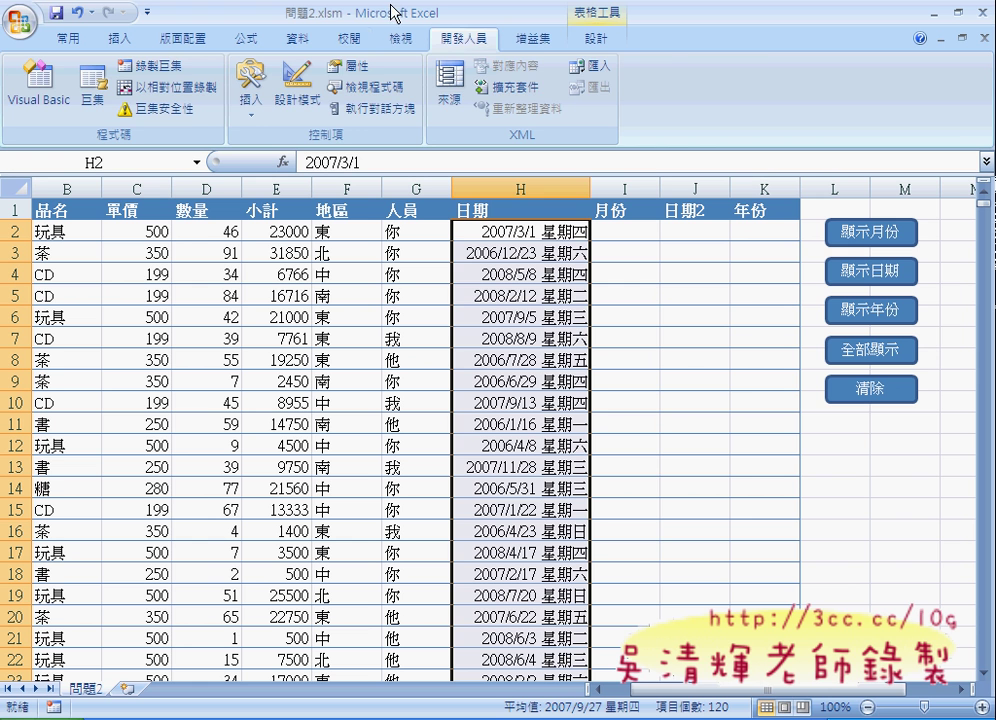
Step: Launch 資料剖析 (Text to Columns) from the 資料 tab for the selected dates
click(292, 40)
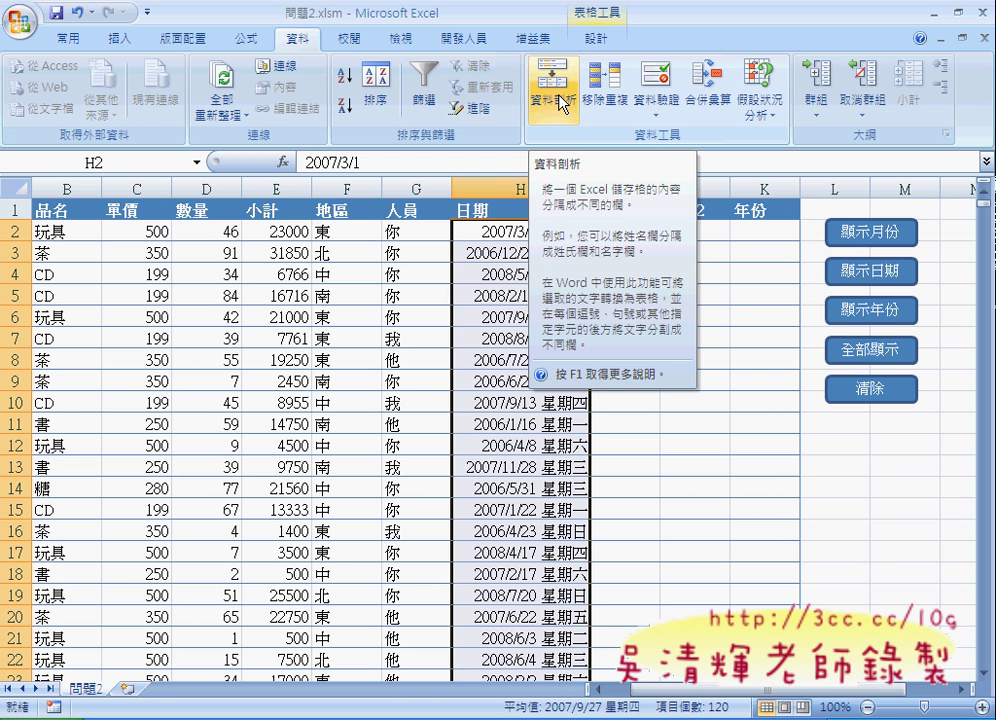
click(562, 104)
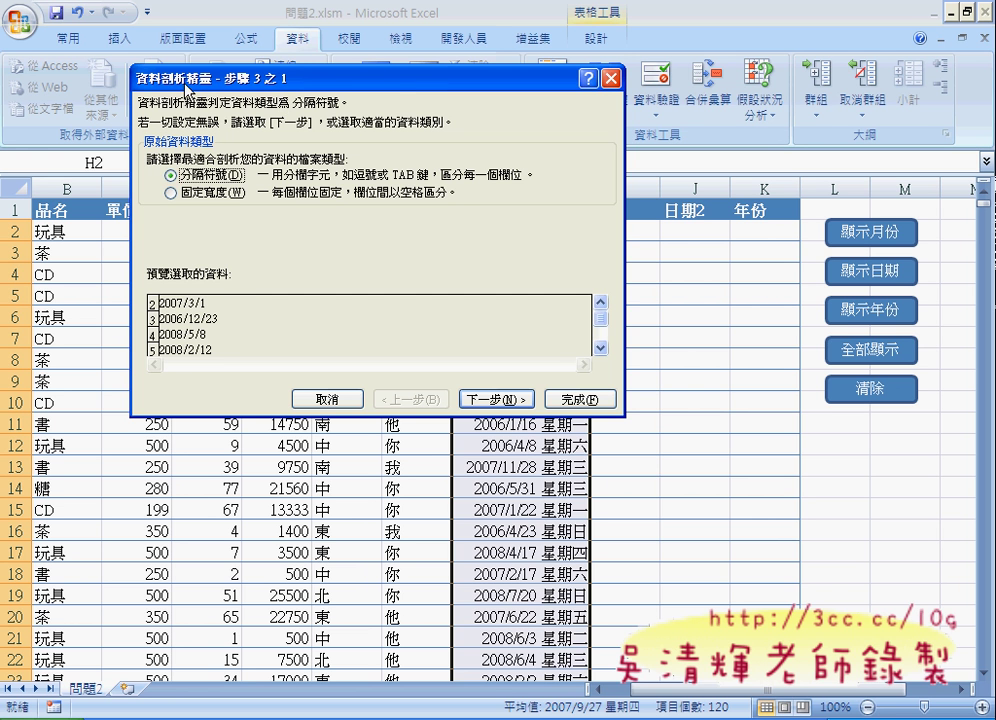
Step: Choose Delimited splitting with / as the 其他 delimiter in wizard steps 1-2
drag(170, 88, 188, 99)
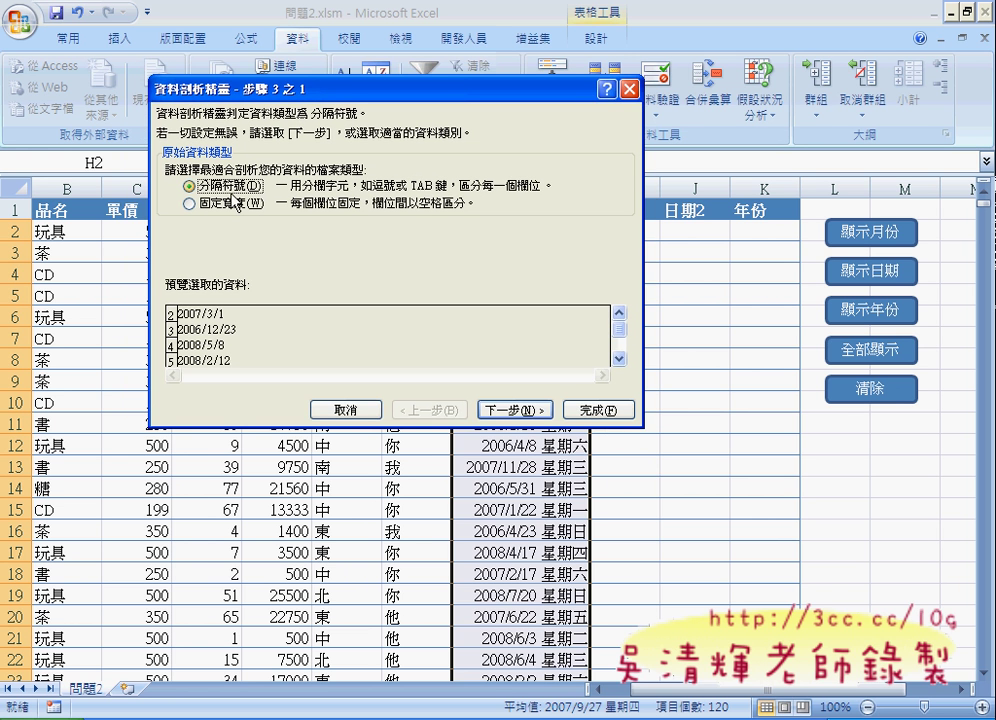
click(514, 410)
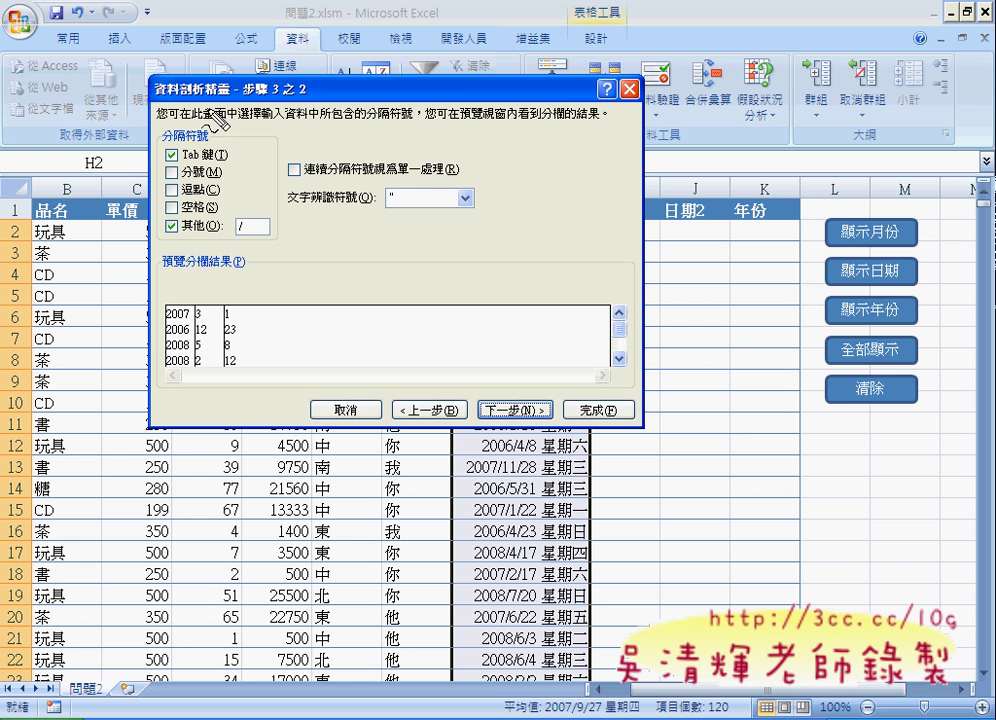
drag(155, 97, 228, 97)
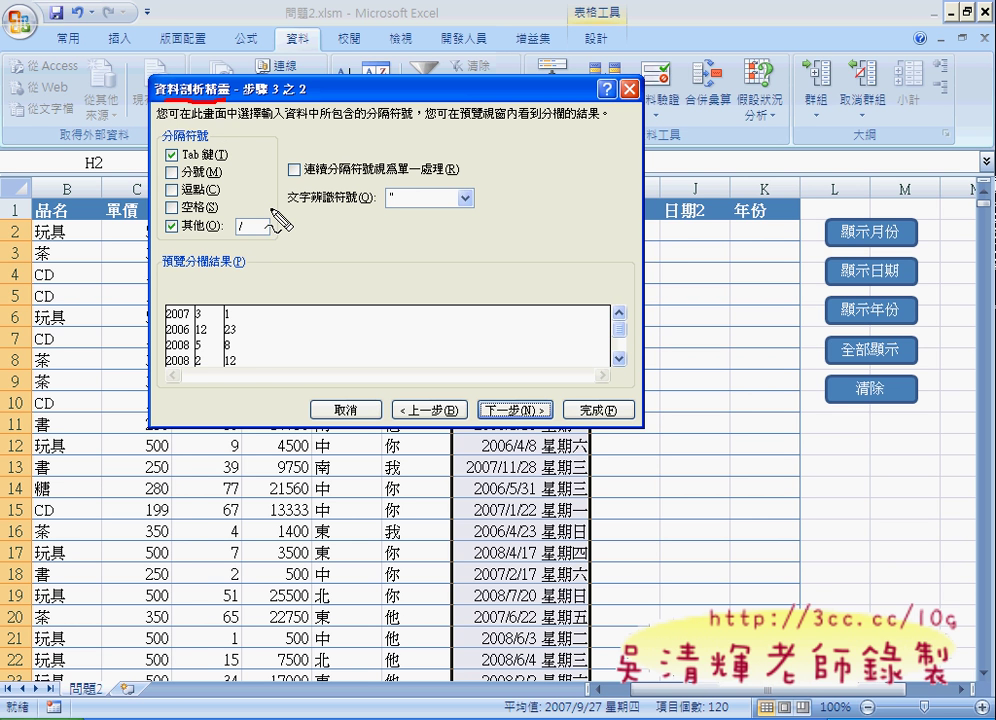
drag(232, 216, 252, 229)
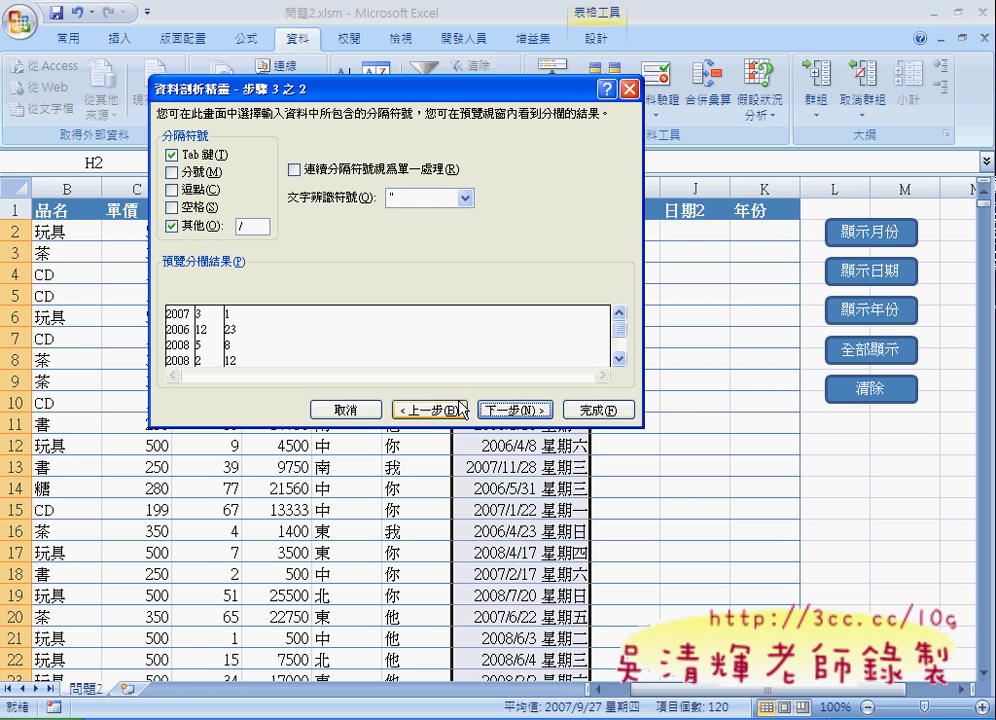
click(528, 412)
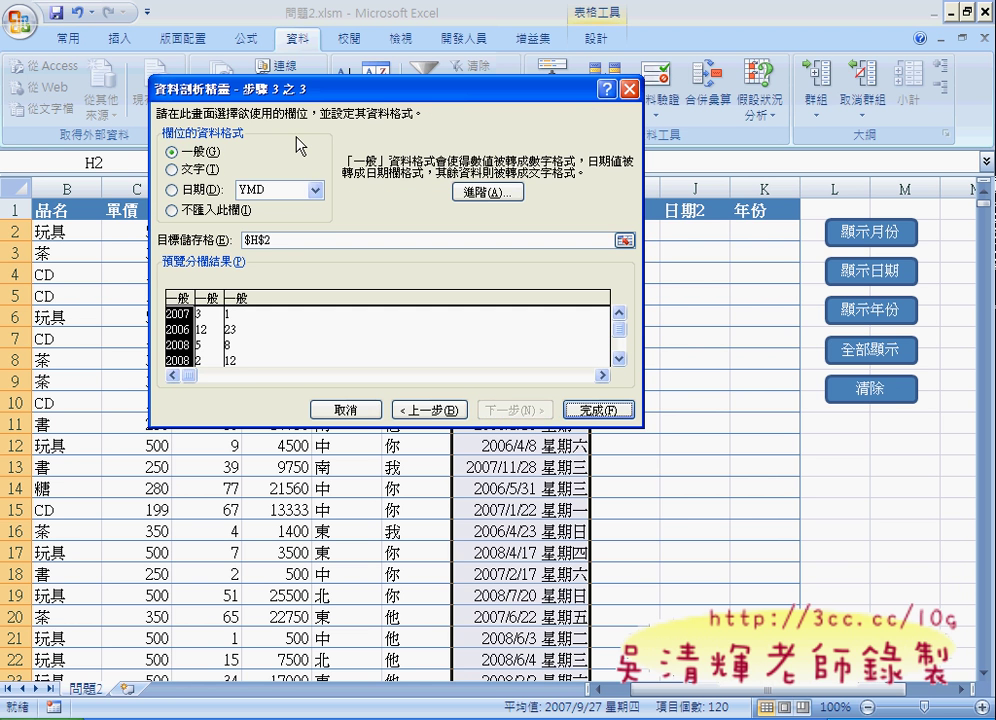
Step: Check the year, month and day columns in the step 3 preview
click(212, 335)
click(232, 340)
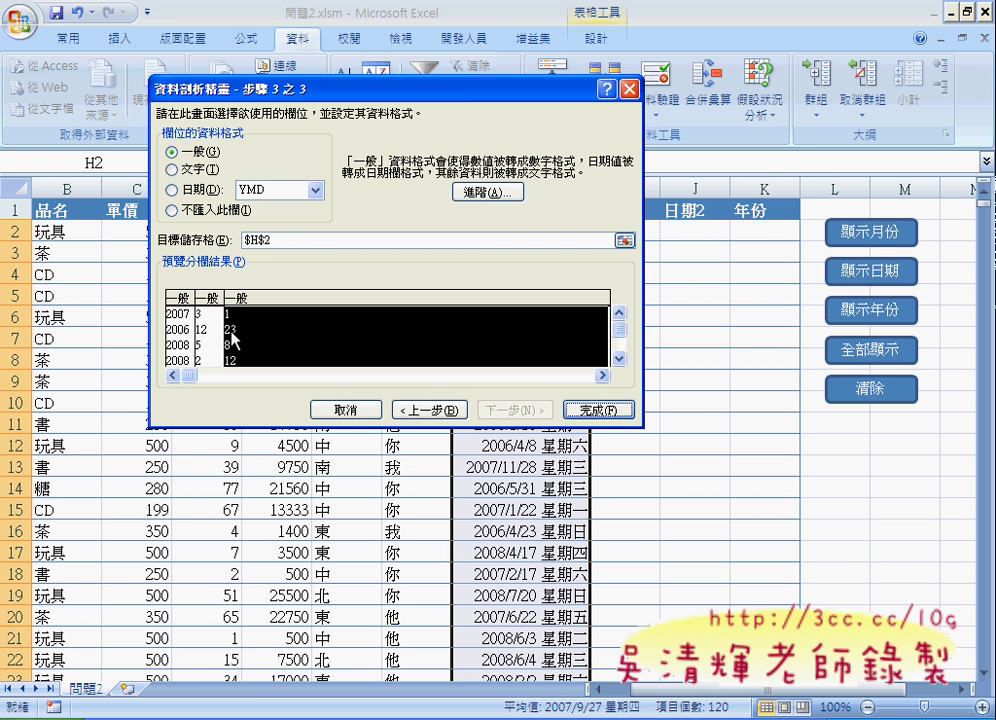
click(180, 335)
click(208, 335)
click(240, 346)
click(208, 345)
click(180, 345)
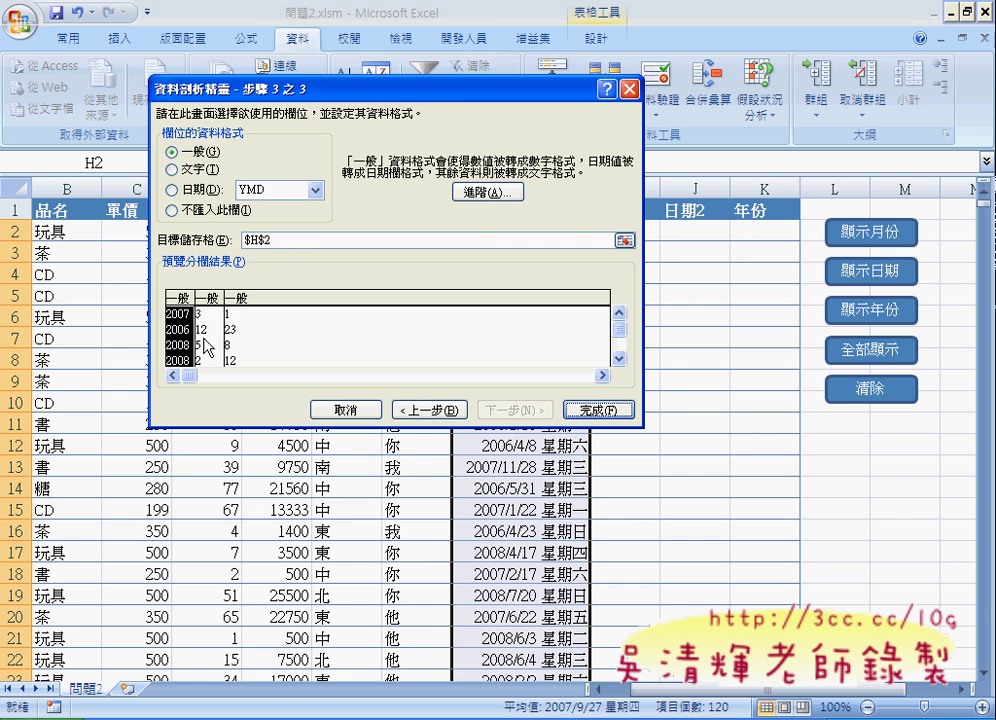